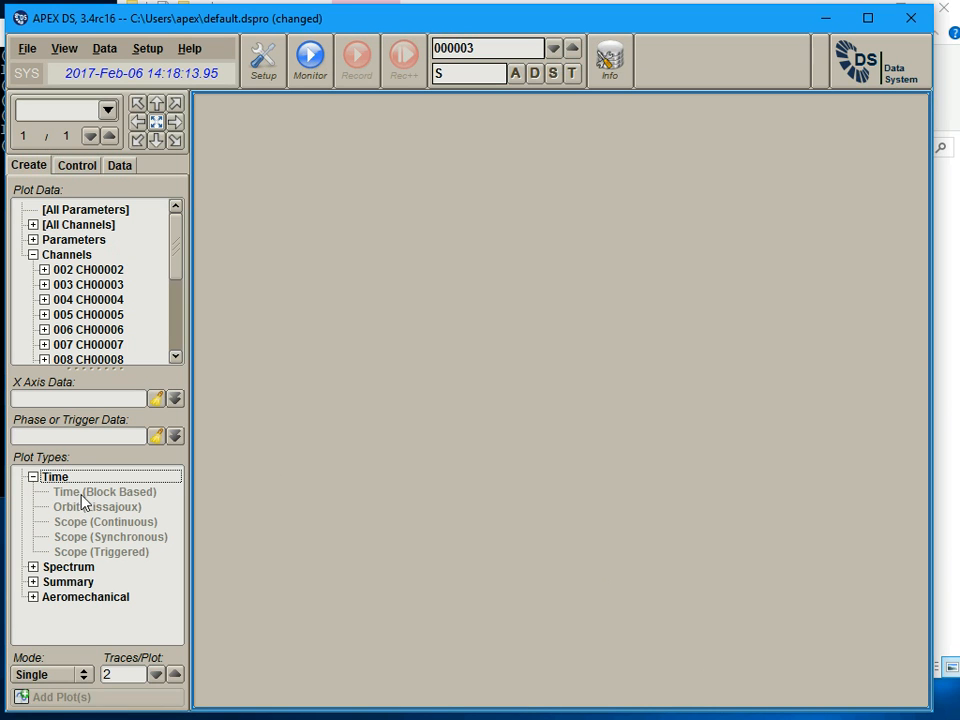
Step: Split the display into three stacked plot areas and add a Time (Block Based) plot of channel CH00002 to the uppermost one
left_click(95, 270)
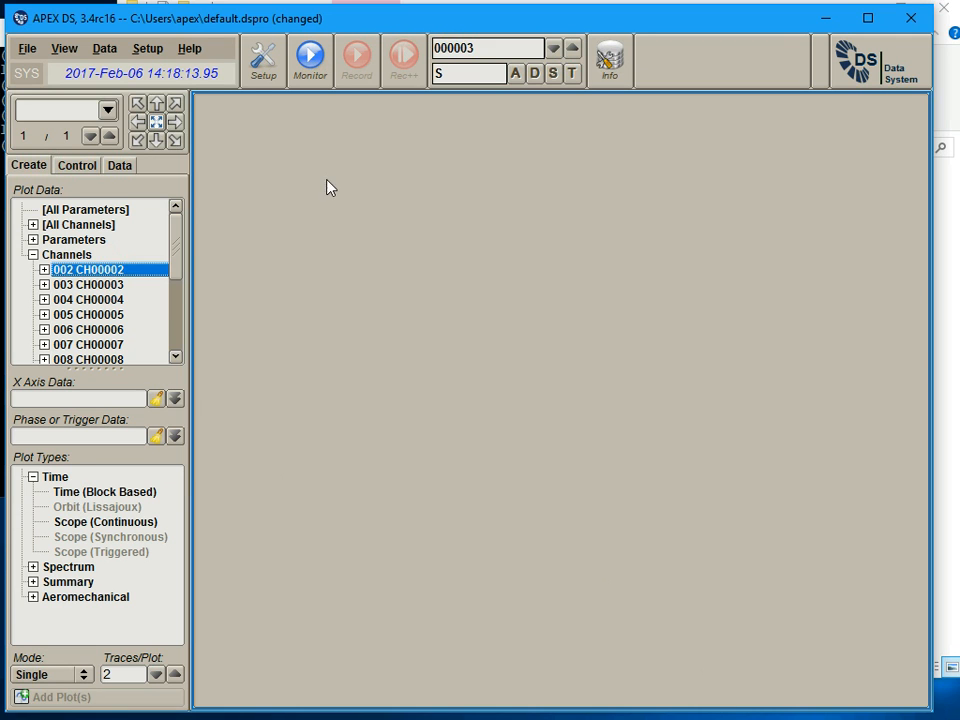
left_click(156, 103)
left_click(156, 103)
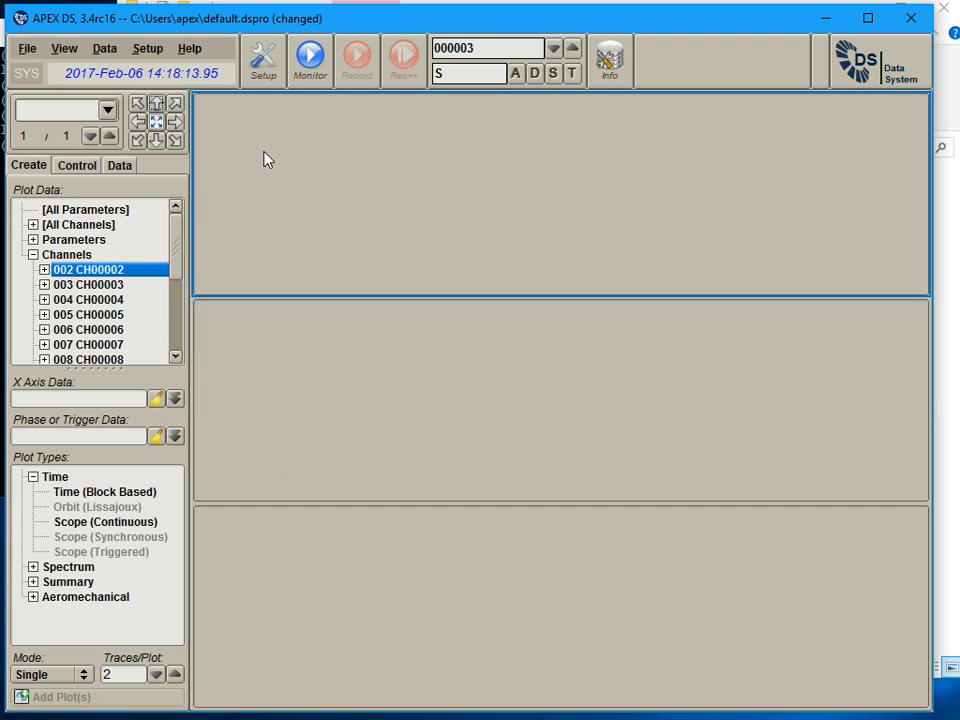
double_click(80, 492)
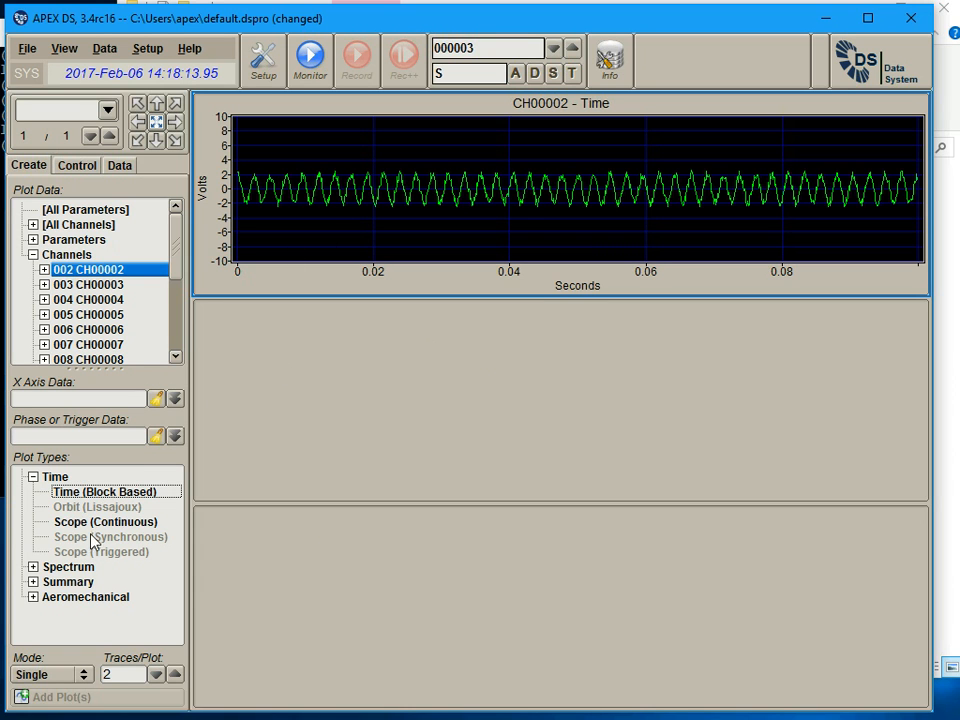
Step: Add a Scope (Continuous) plot of CH00002 to the middle area and a Strip Chart of it to the lowest area
left_click(264, 418)
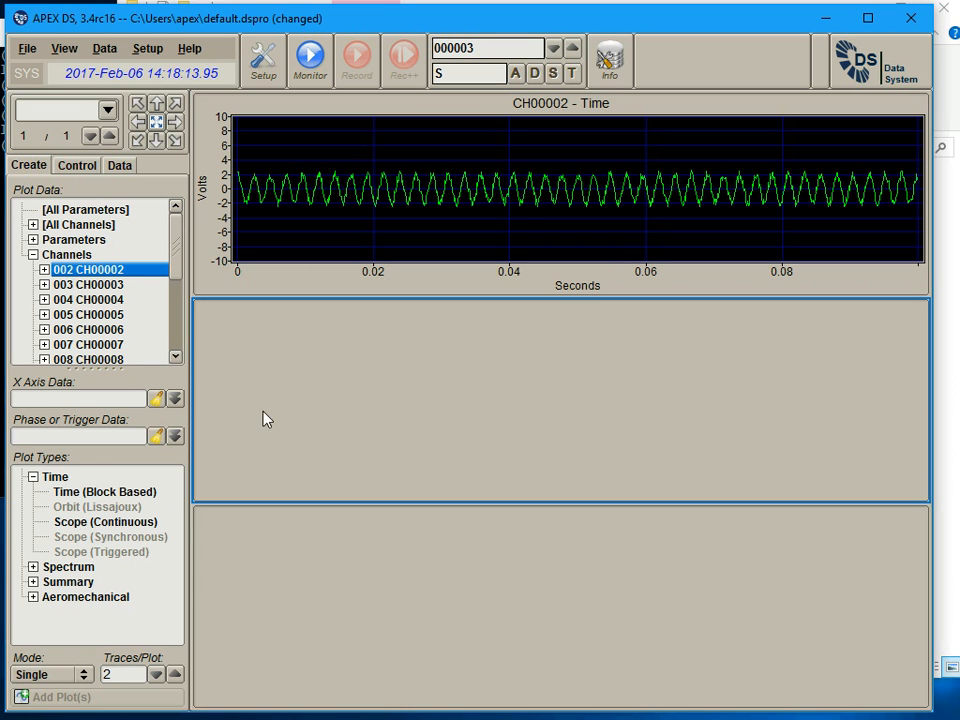
double_click(87, 523)
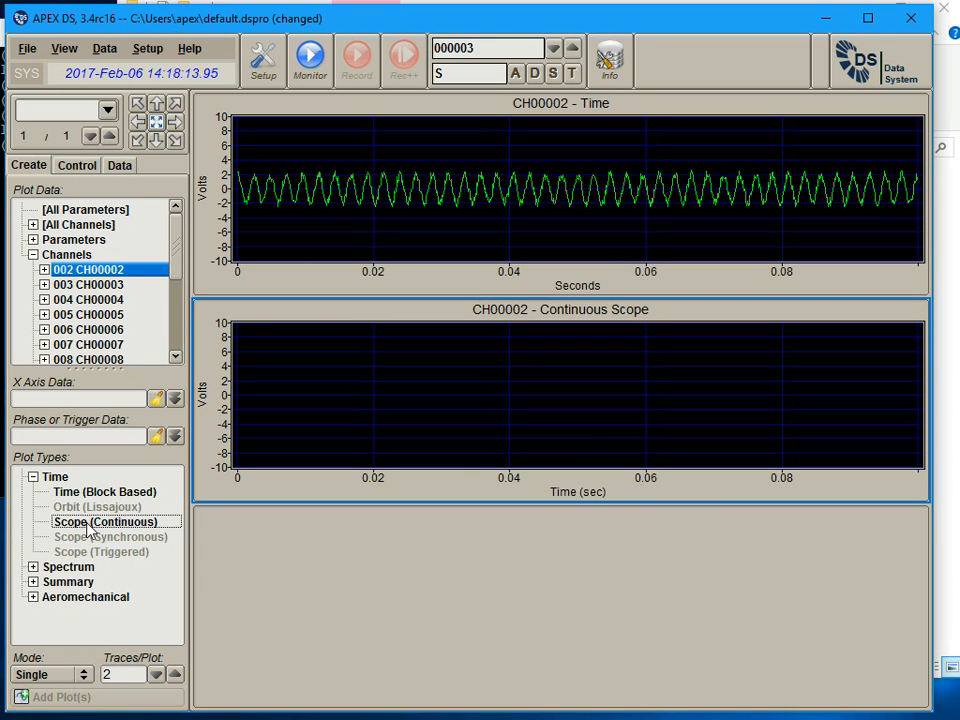
left_click(32, 582)
double_click(90, 628)
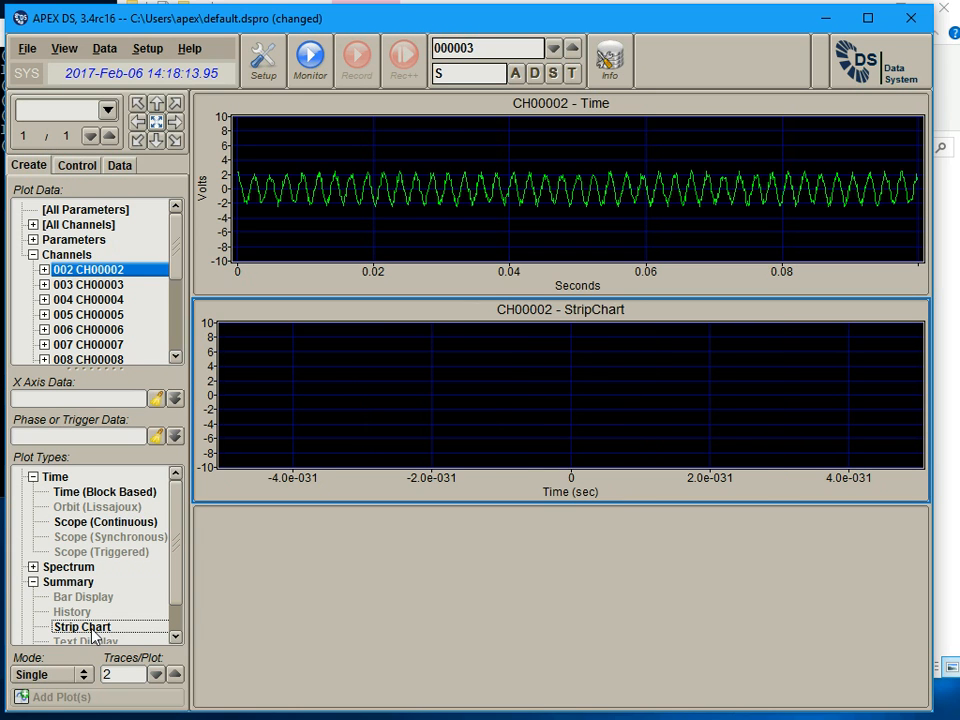
left_click(336, 542)
double_click(72, 630)
left_click(276, 476)
double_click(157, 522)
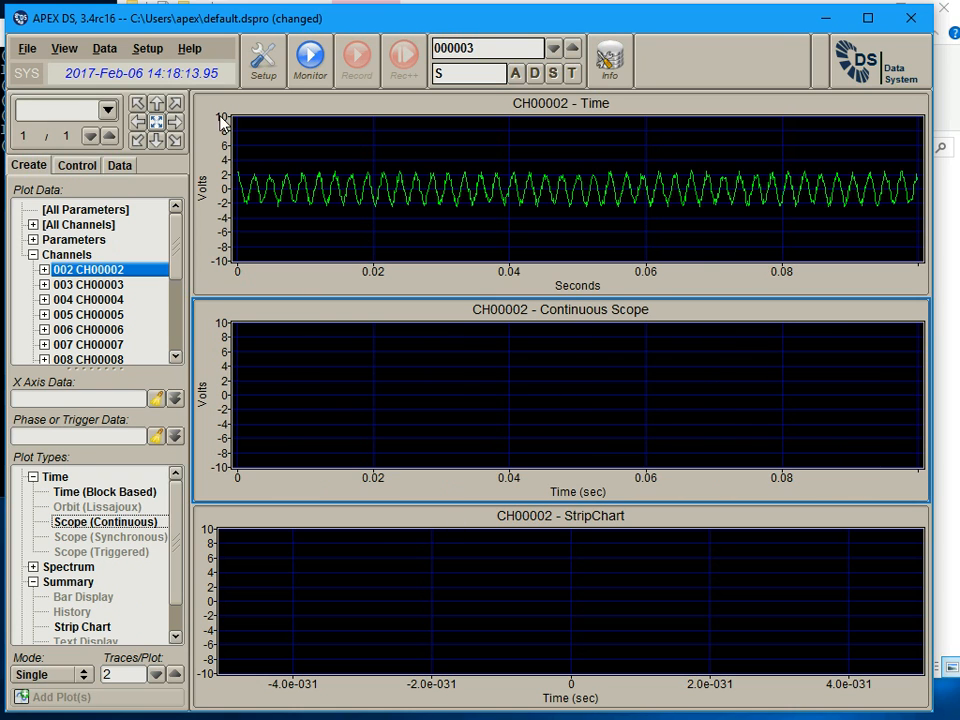
Step: Start monitoring and set the simulated noise level of CH00002 to 0
left_click(310, 60)
left_click(263, 60)
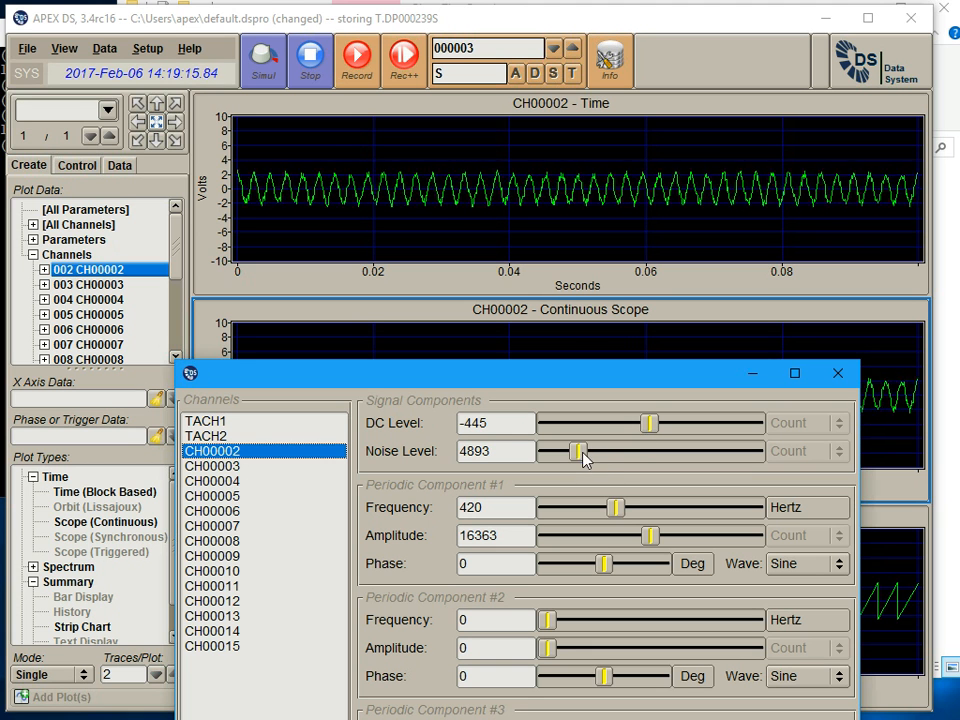
left_click_drag(578, 451, 521, 461)
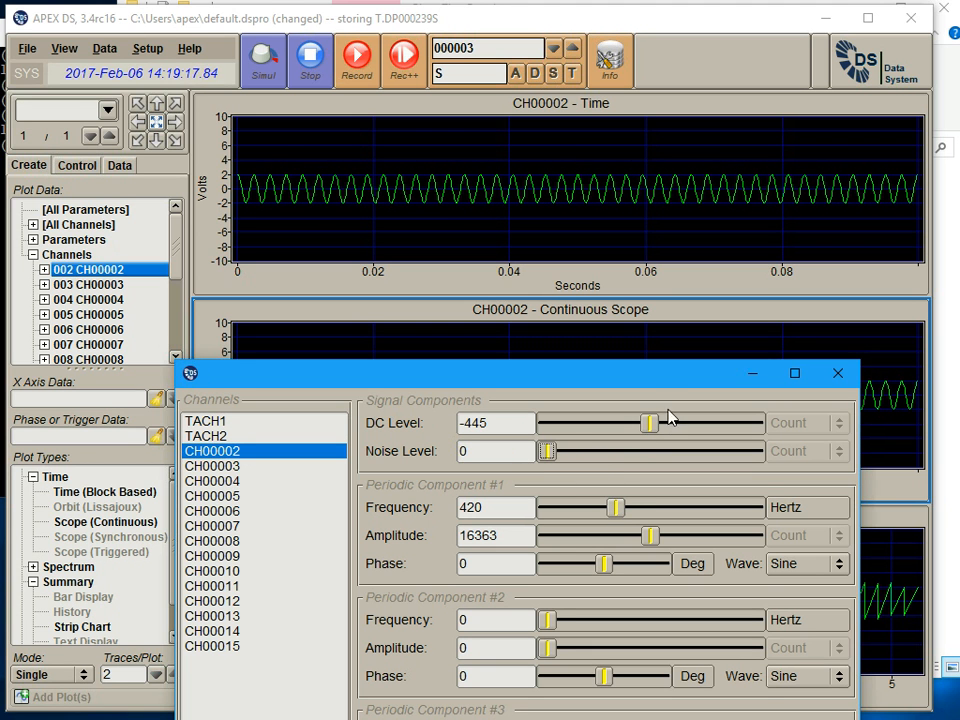
left_click_drag(342, 374, 360, 465)
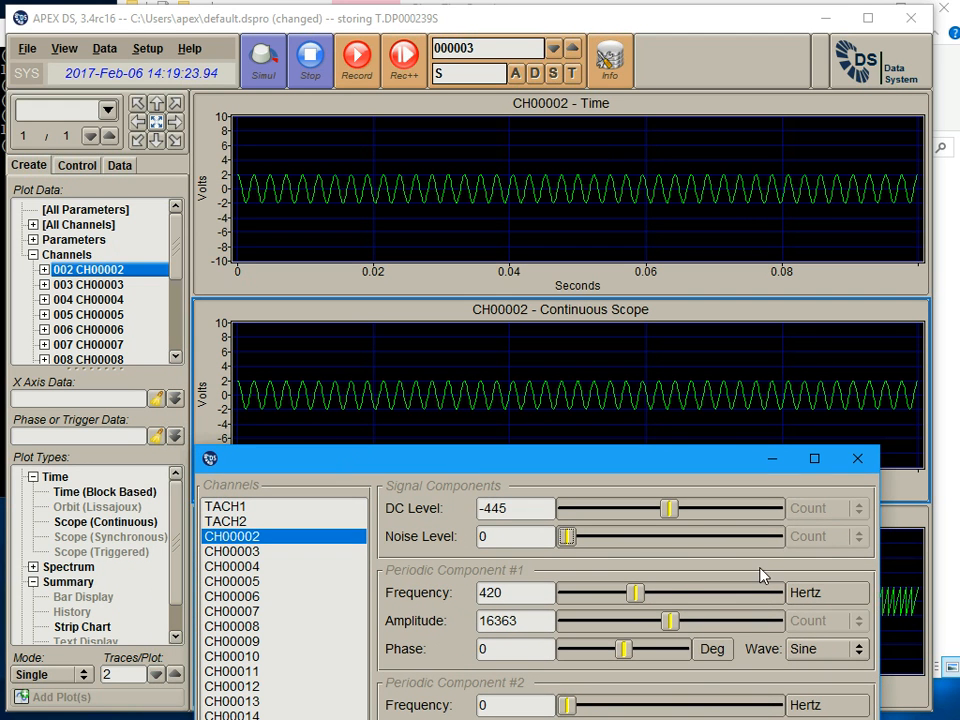
left_click(857, 458)
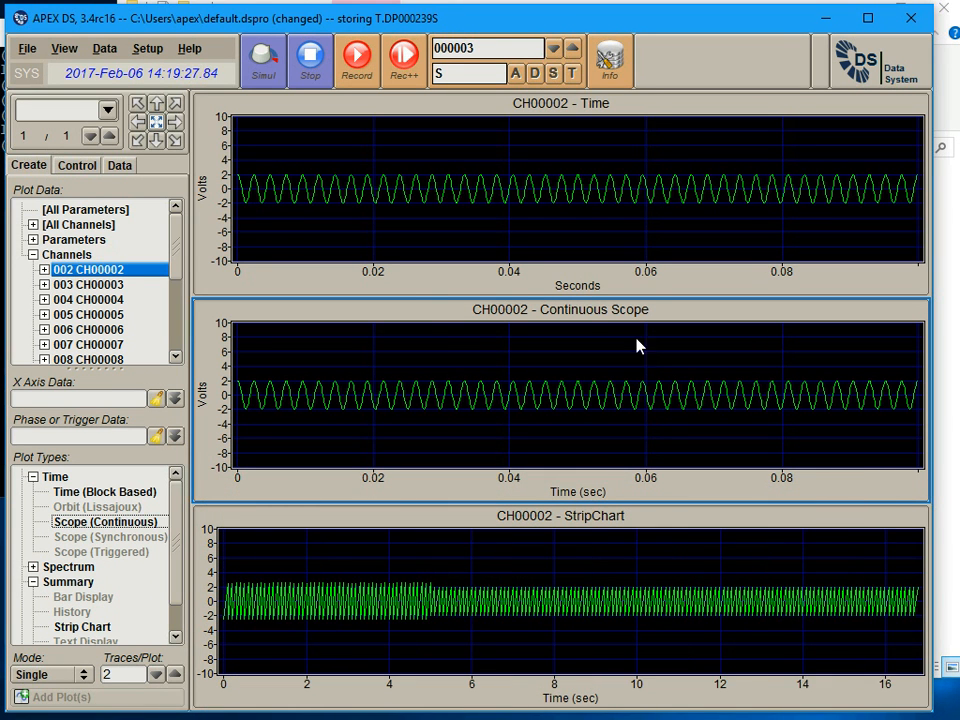
Step: Set the StripChart plot's X axis to a manual range with a maximum of 0.1 seconds
left_click(426, 286)
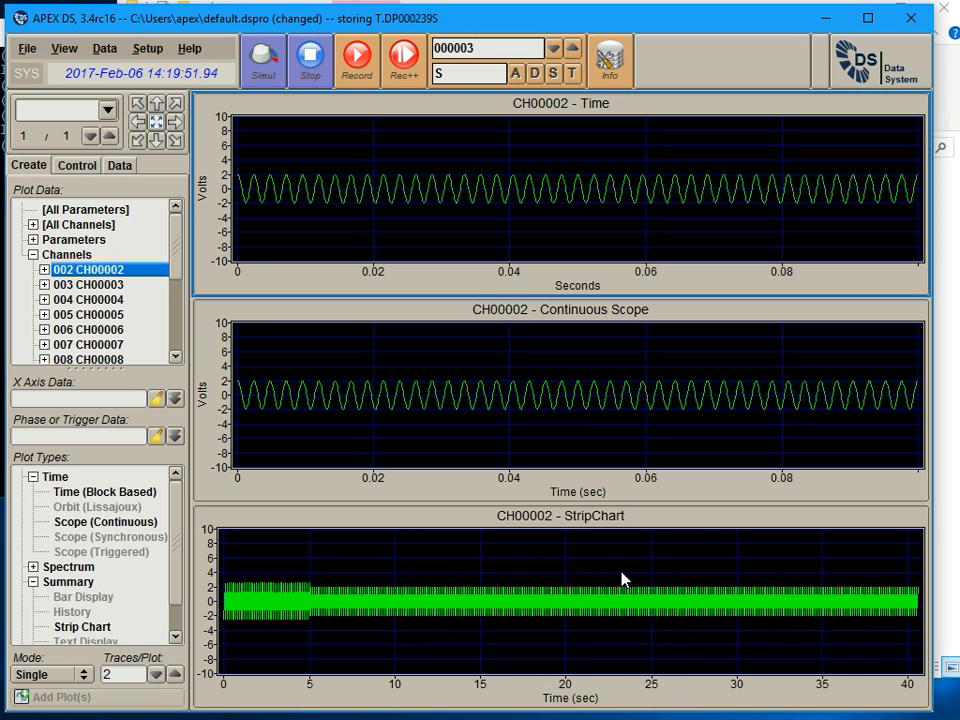
right_click(488, 545)
left_click(521, 588)
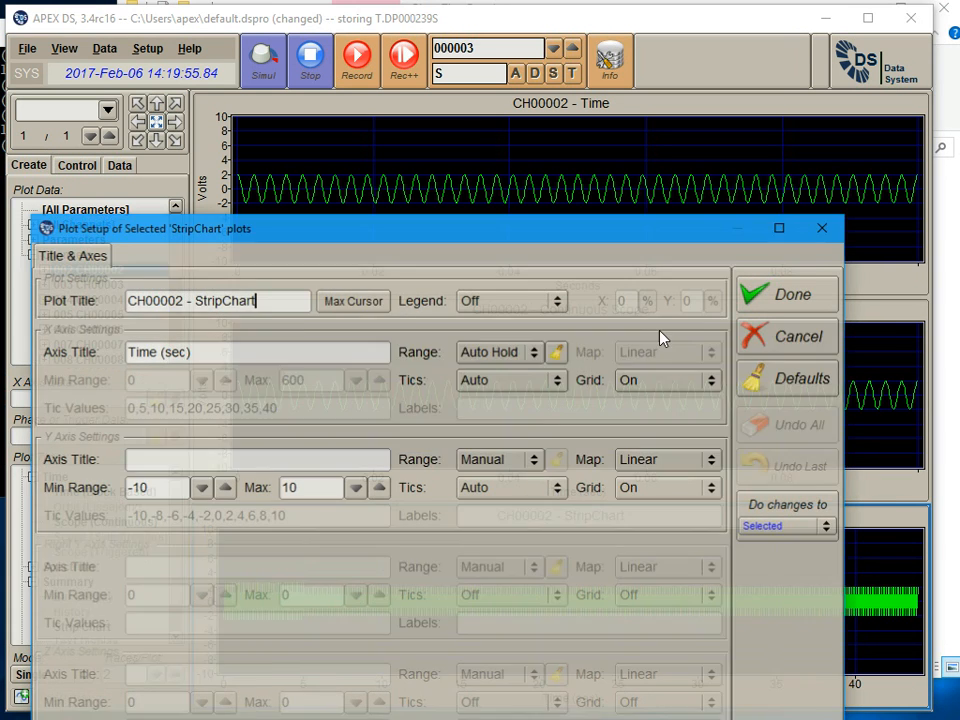
left_click(506, 350)
left_click(508, 314)
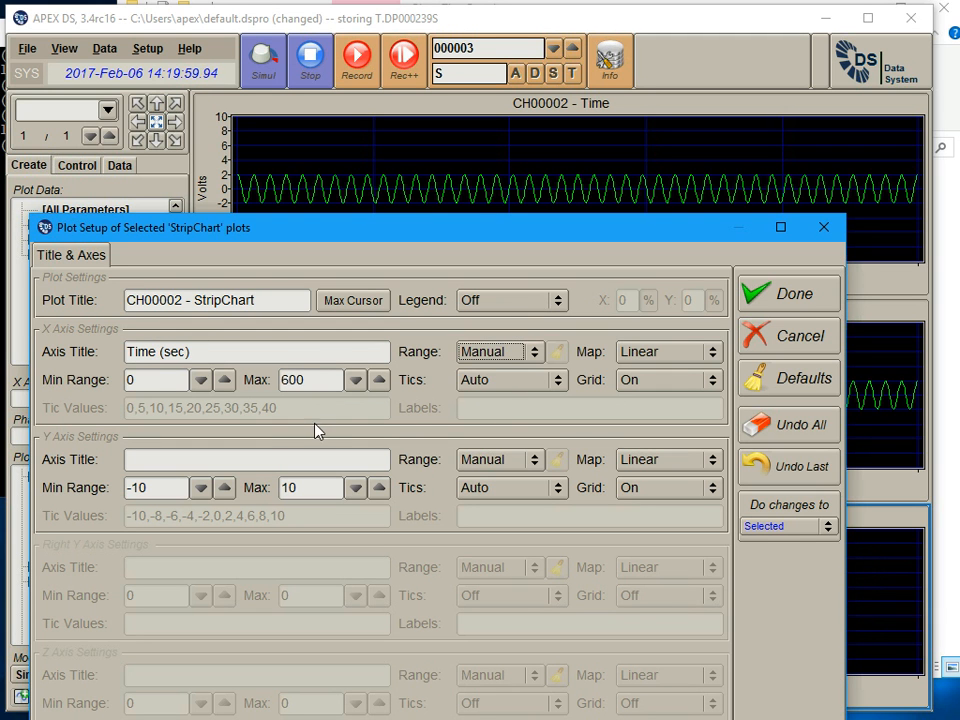
left_click_drag(489, 233, 516, 350)
double_click(353, 496)
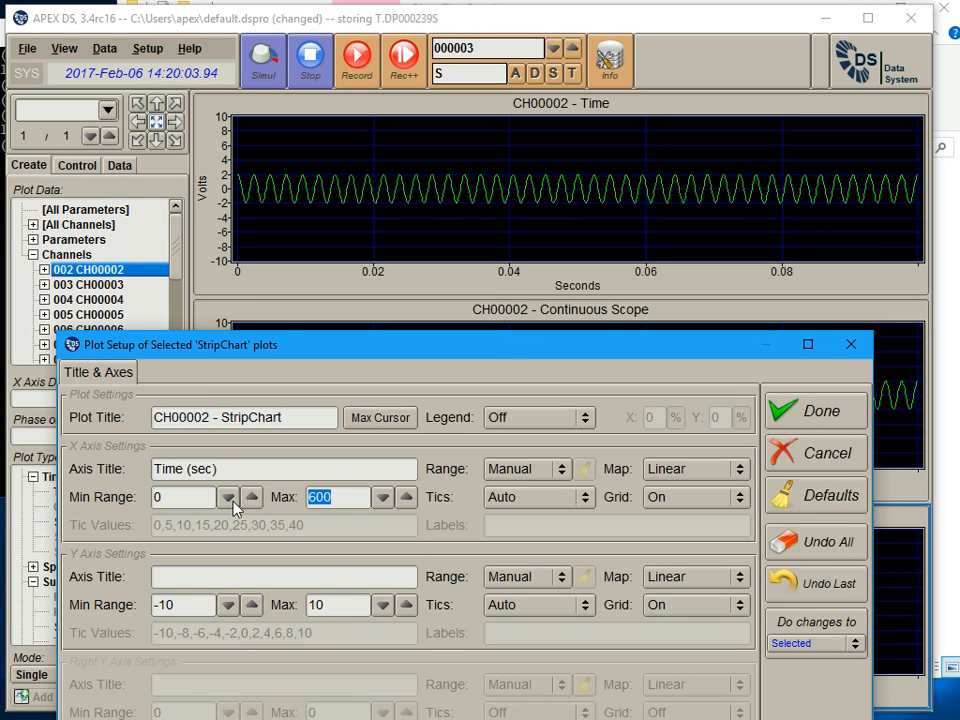
type("0")
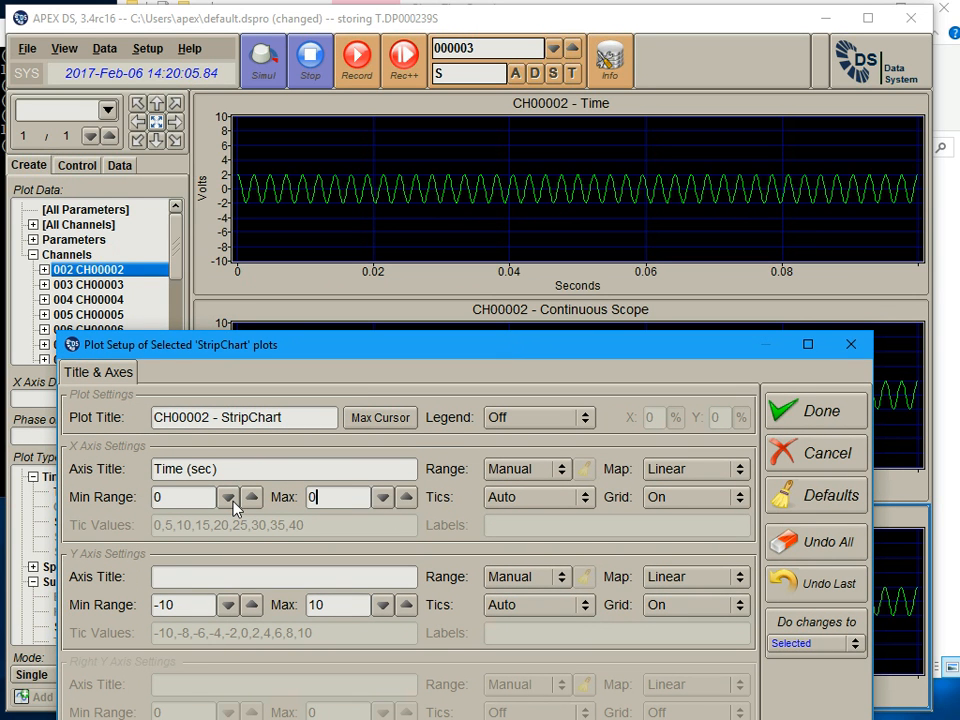
type(".1")
left_click(852, 400)
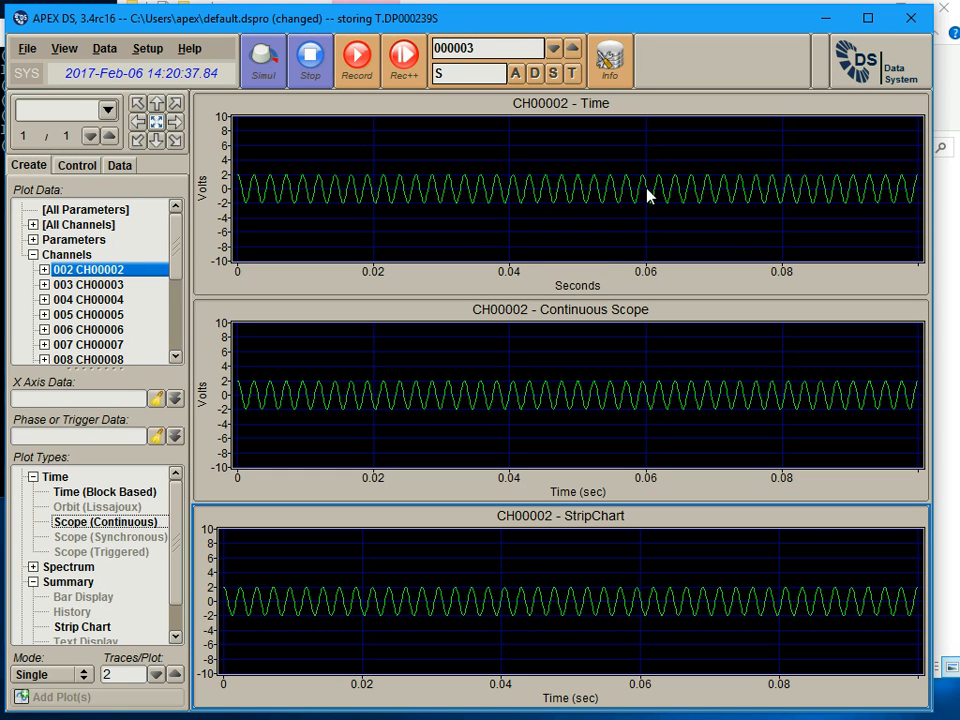
Step: Review the axis ranges in the setup of the CH00002 Time plot and close it
left_click(404, 178)
right_click(366, 162)
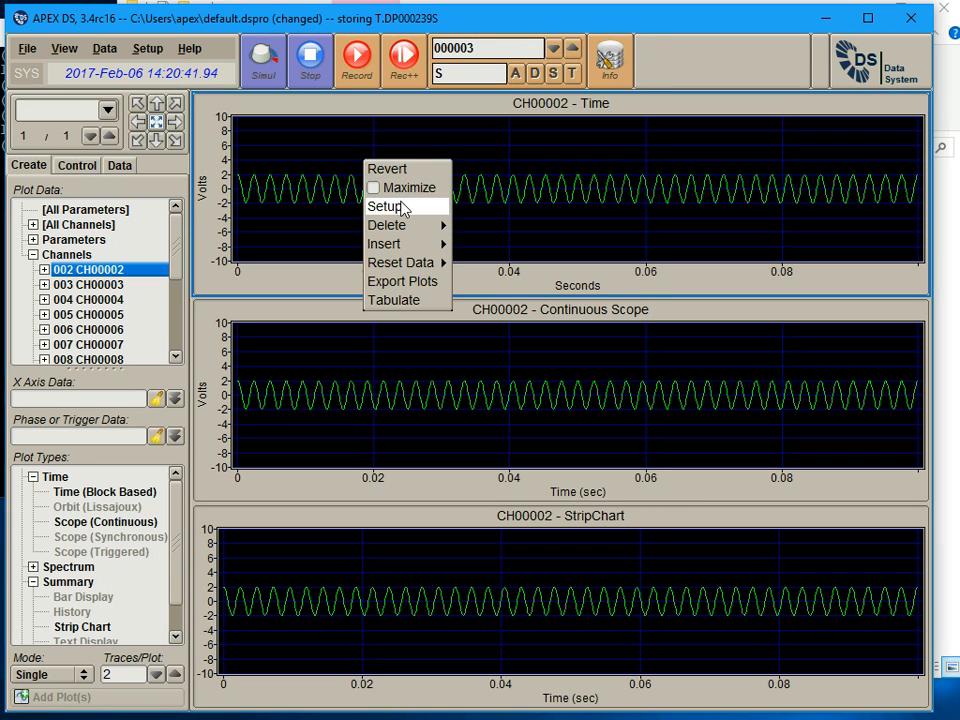
left_click(380, 206)
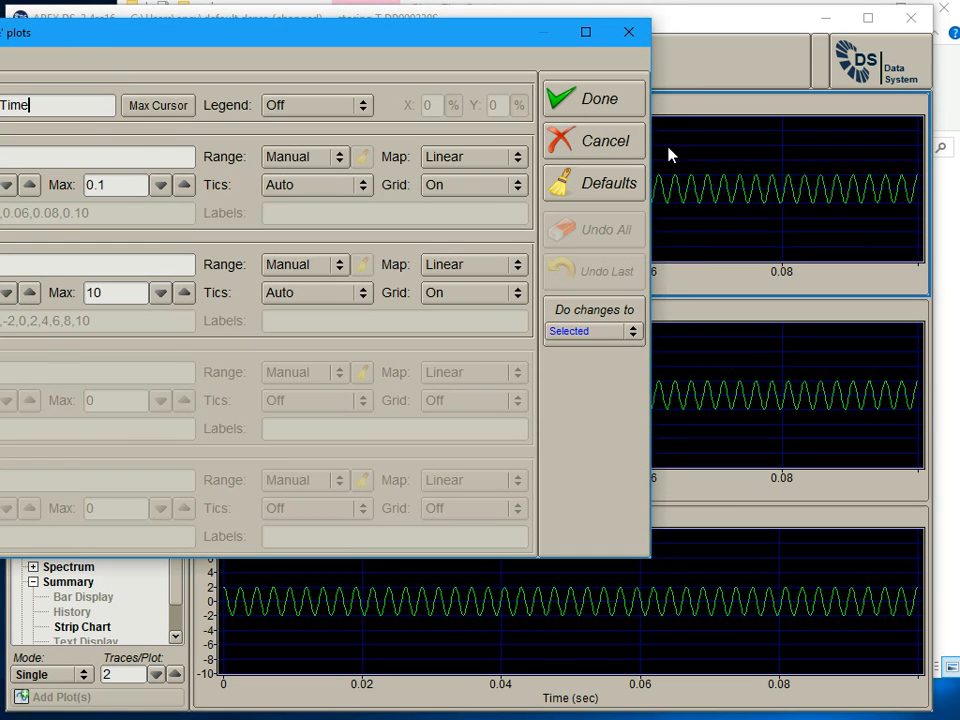
left_click(595, 98)
Step: Set the Time plot's X axis maximum to 0.25 seconds
left_click(77, 165)
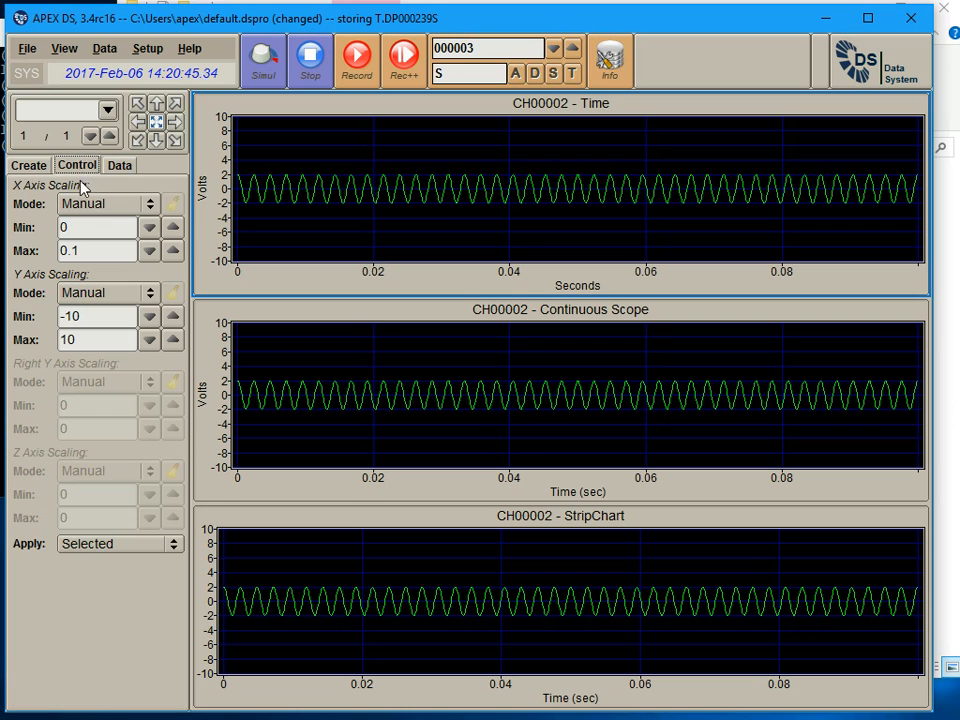
double_click(125, 249)
left_click(172, 250)
left_click(172, 250)
left_click(172, 250)
left_click(172, 252)
left_click(172, 252)
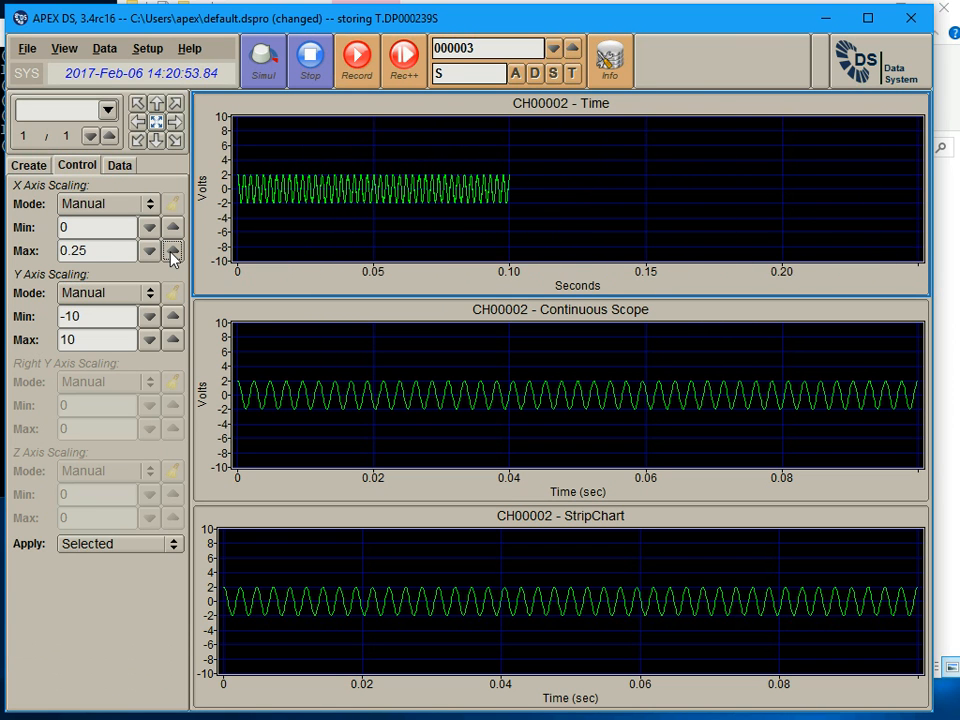
Step: Set the Continuous Scope plot's X axis maximum to 0.25 seconds
left_click(218, 342)
left_click(172, 251)
left_click(172, 251)
left_click(172, 251)
left_click(172, 251)
left_click(172, 251)
left_click(172, 251)
left_click(172, 251)
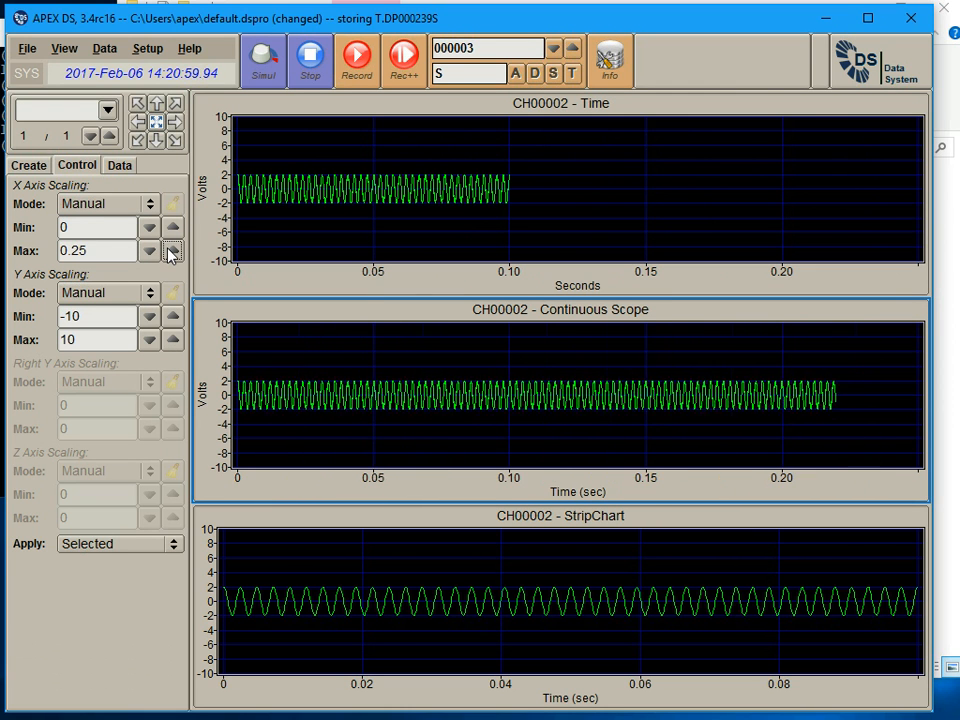
Step: Set the StripChart plot's X axis maximum to 0.2 seconds
left_click(222, 528)
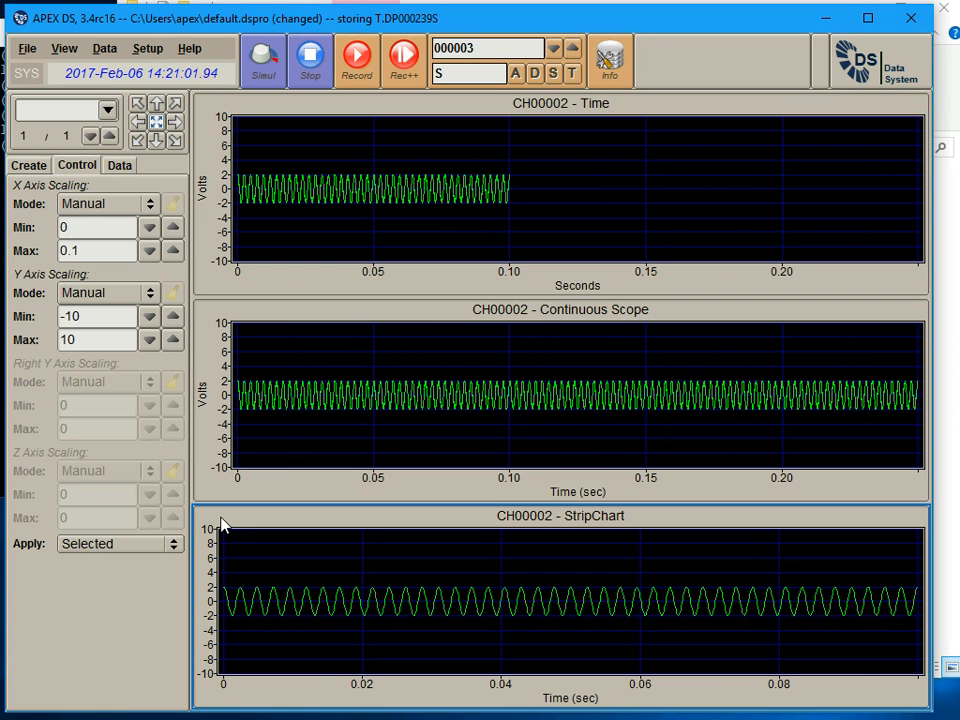
left_click(174, 251)
left_click(181, 255)
left_click(181, 255)
left_click(181, 255)
left_click(181, 255)
left_click(181, 255)
left_click(181, 255)
left_click(149, 251)
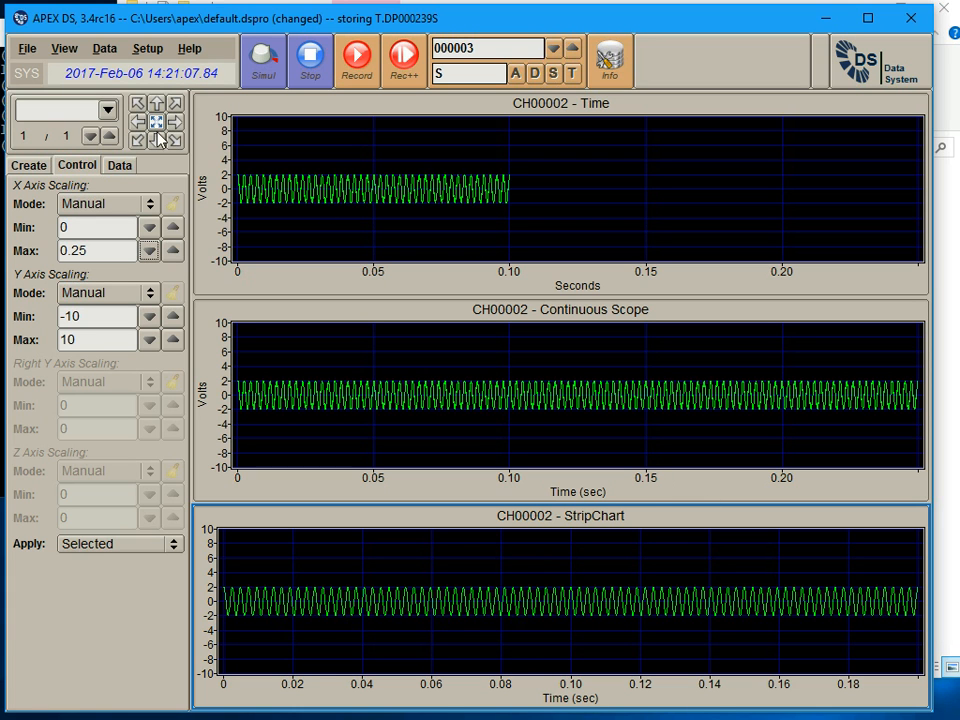
Step: Extend the StripChart plot's X axis maximum to 5 seconds
left_click(26, 164)
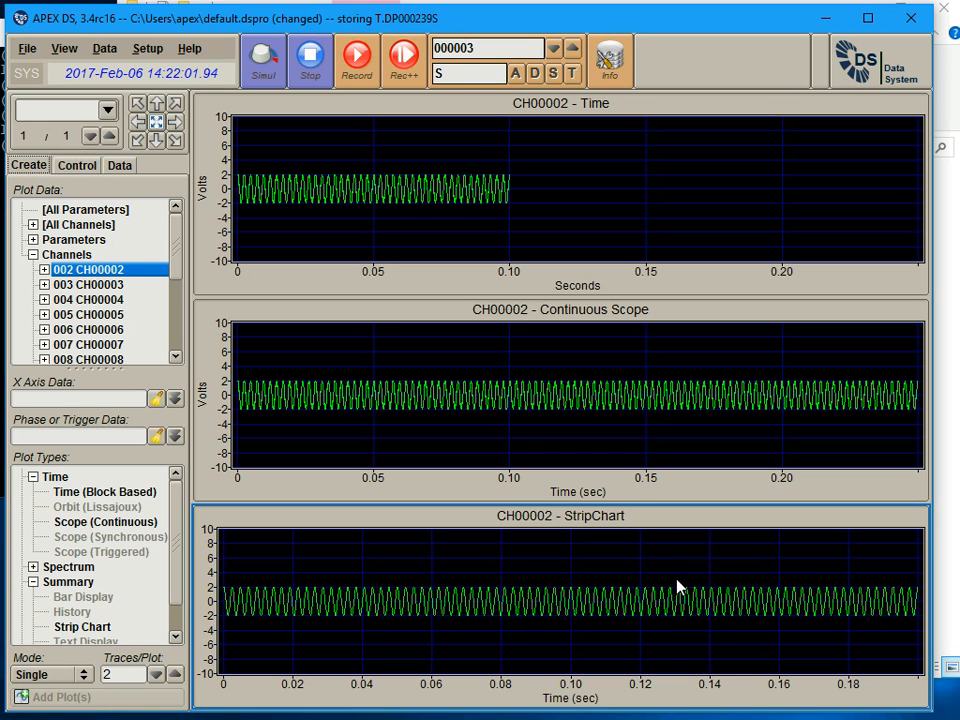
left_click(76, 167)
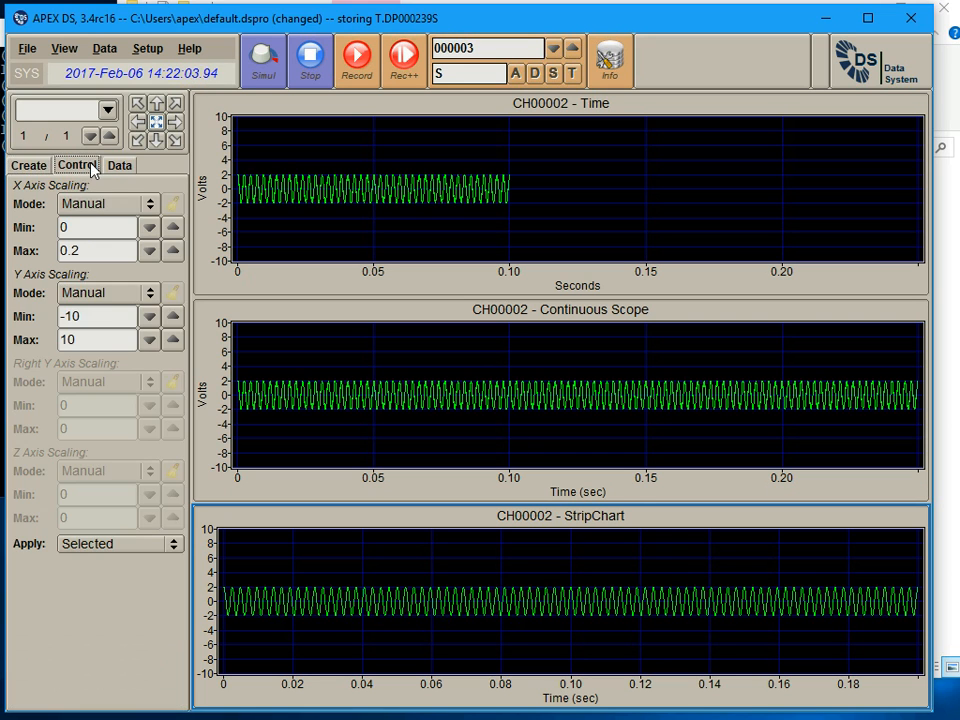
double_click(98, 253)
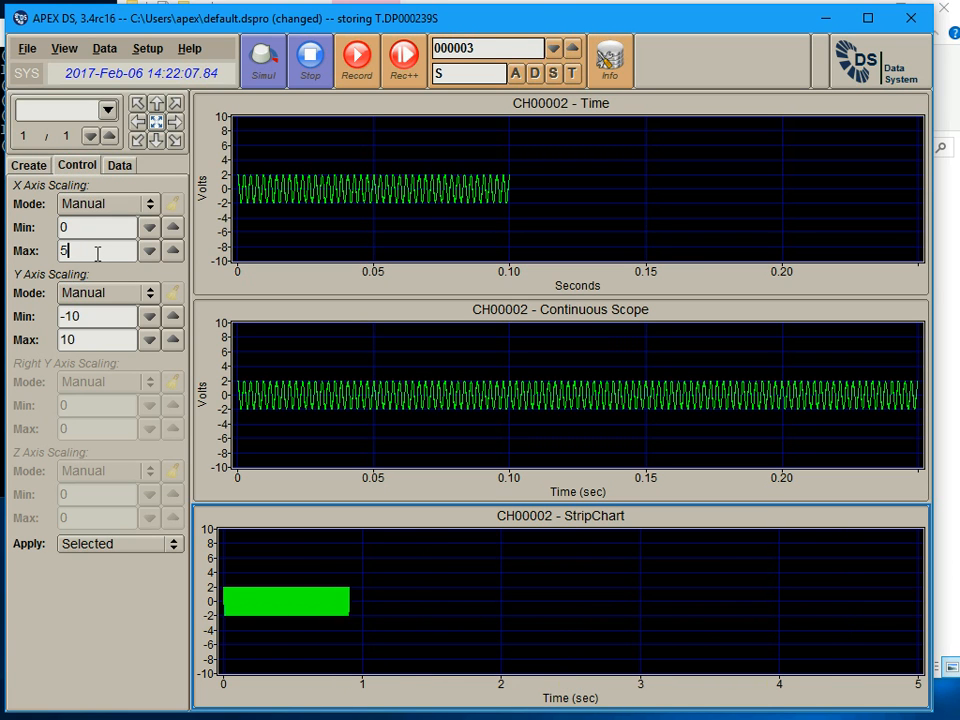
Step: Extend the Continuous Scope plot's X axis maximum to 5 seconds
left_click(204, 313)
double_click(94, 250)
type("5")
key("Return")
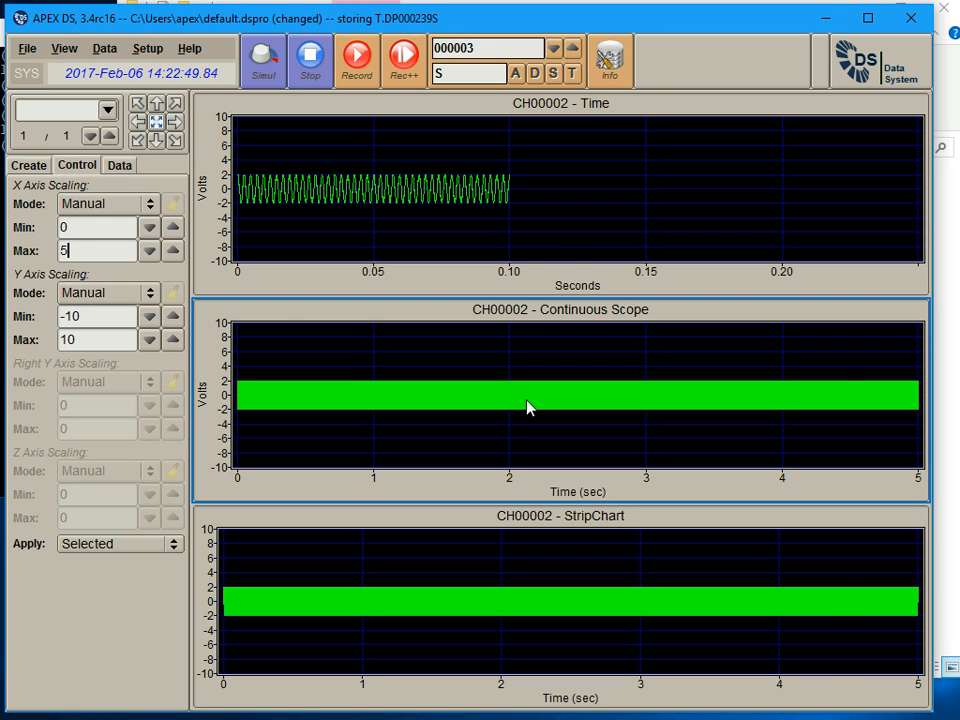
Step: Raise the simulated signal amplitude of CH00002 to about 3 V and select the StripChart plot
left_click(263, 62)
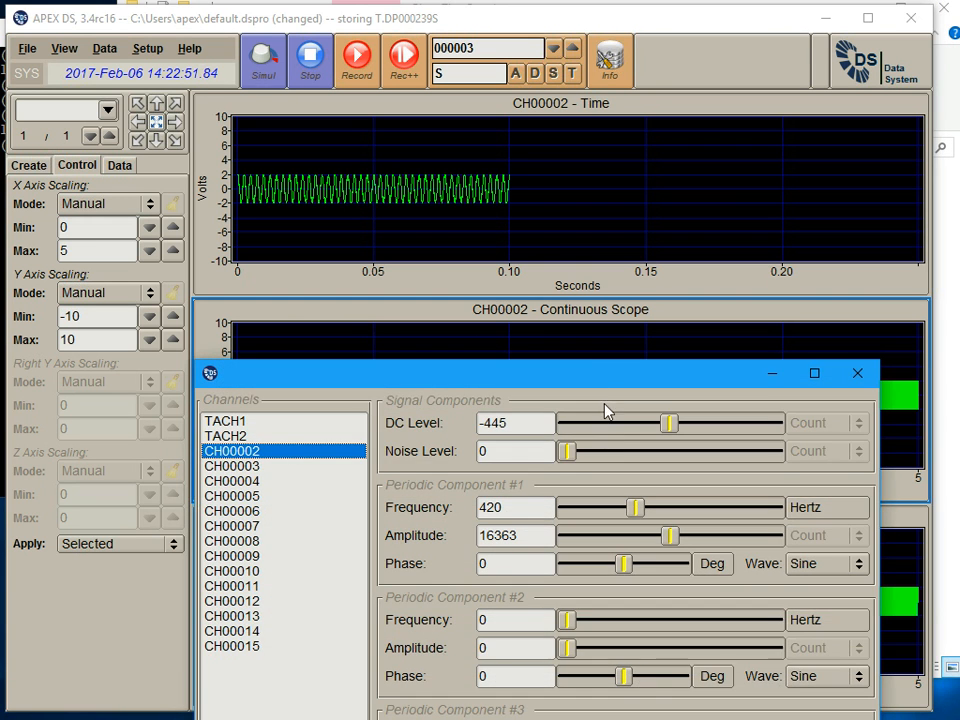
left_click_drag(592, 378, 617, 704)
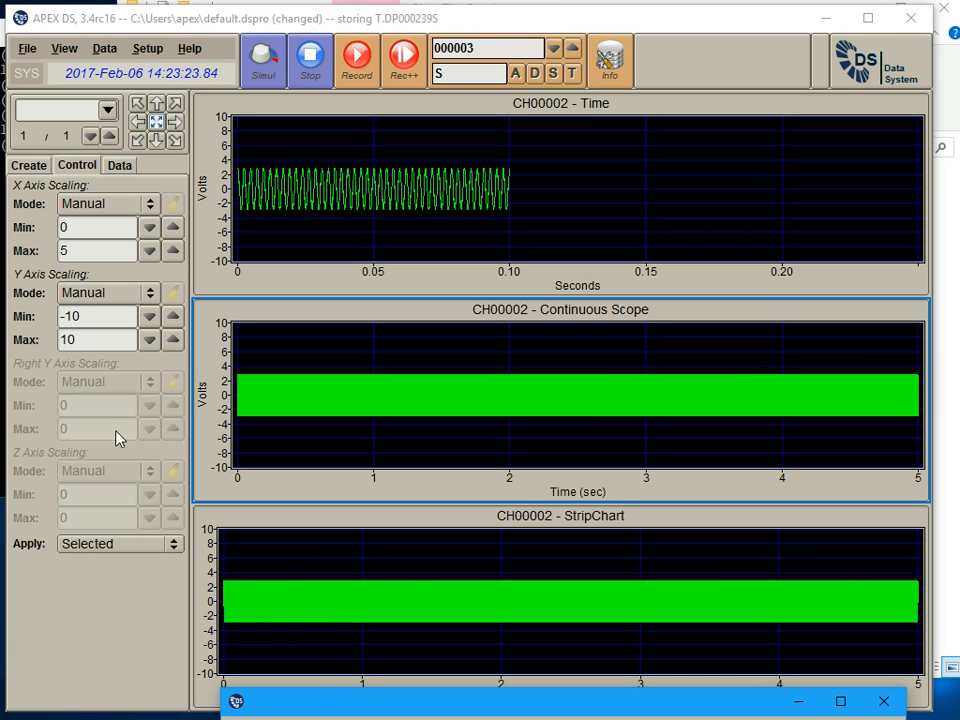
left_click(37, 168)
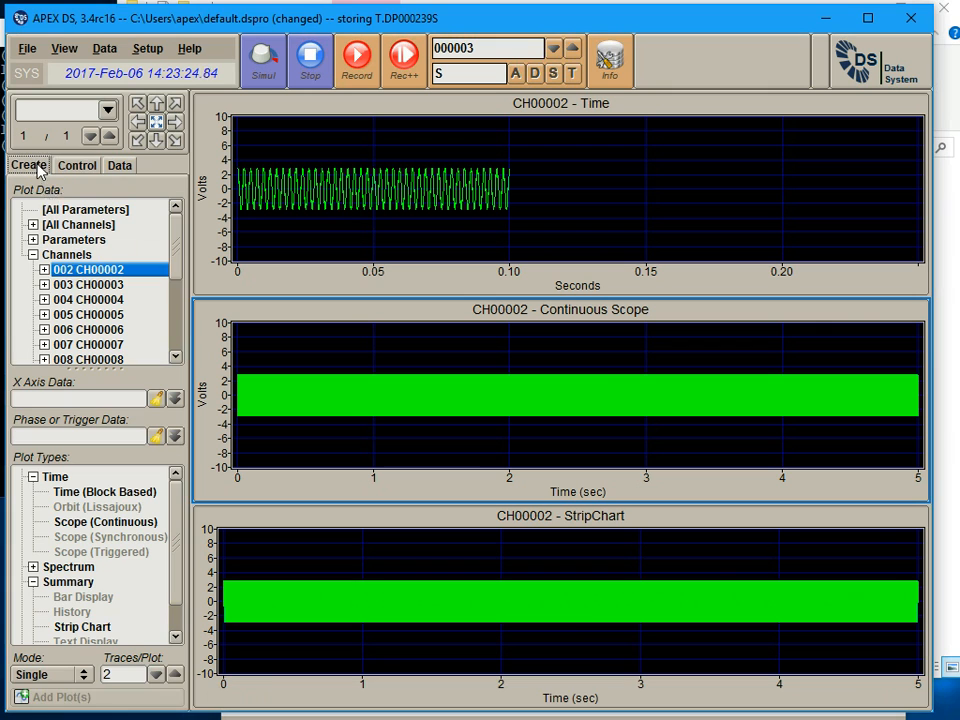
left_click(631, 582)
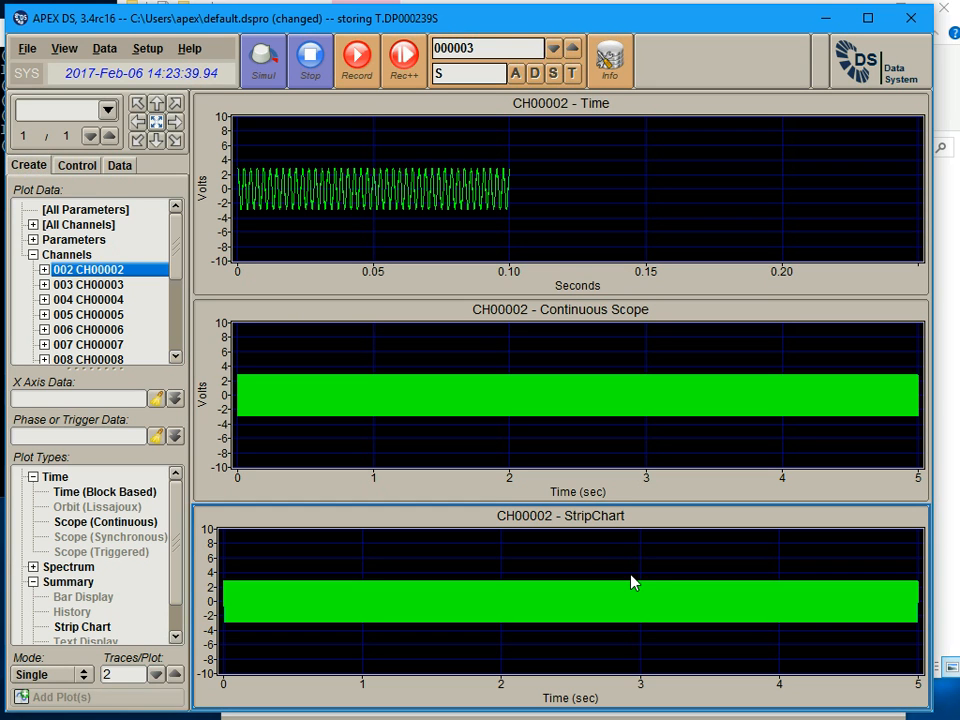